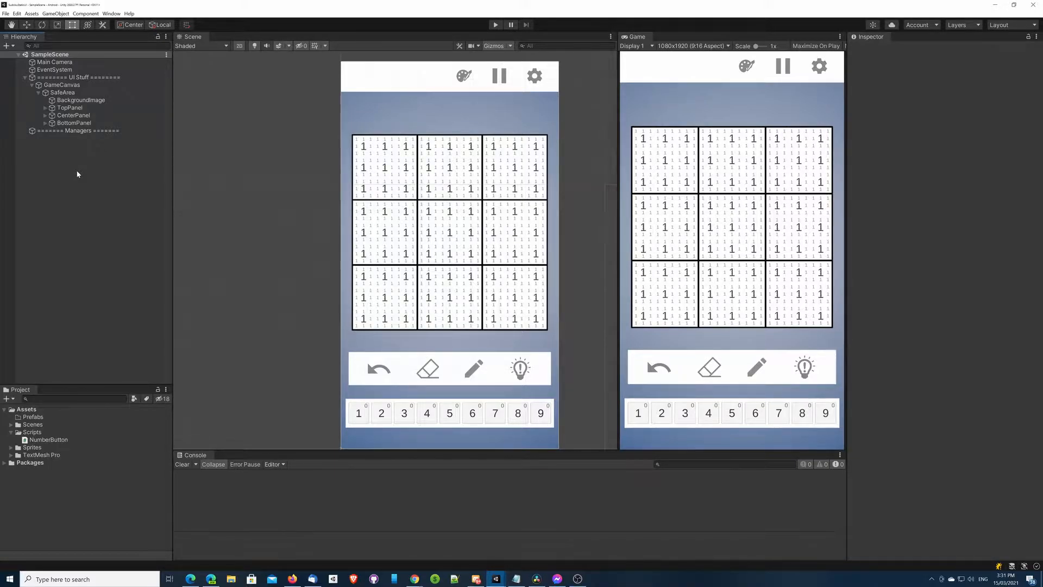
Add a nested UI Canvas as a child of TopPanel, keeping its default name.
middle_click_drag(421, 169, 423, 161)
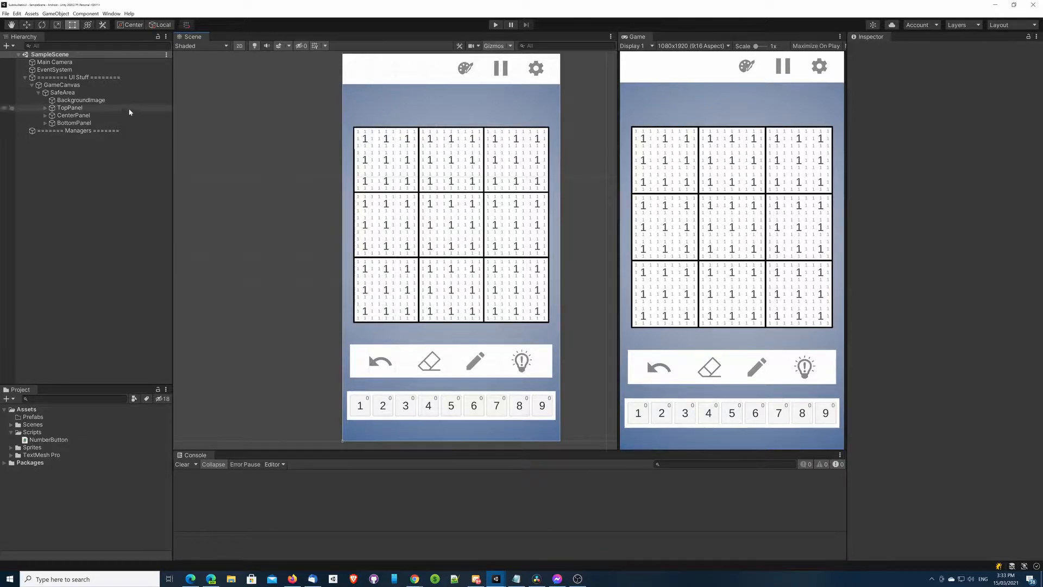
left_click(68, 108)
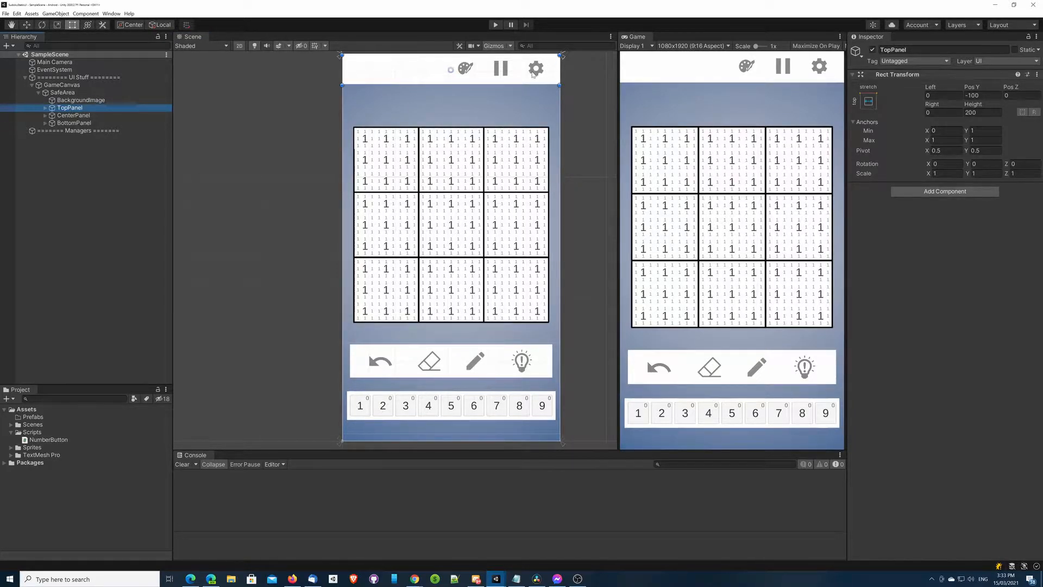
right_click(69, 110)
mouse_move(112, 263)
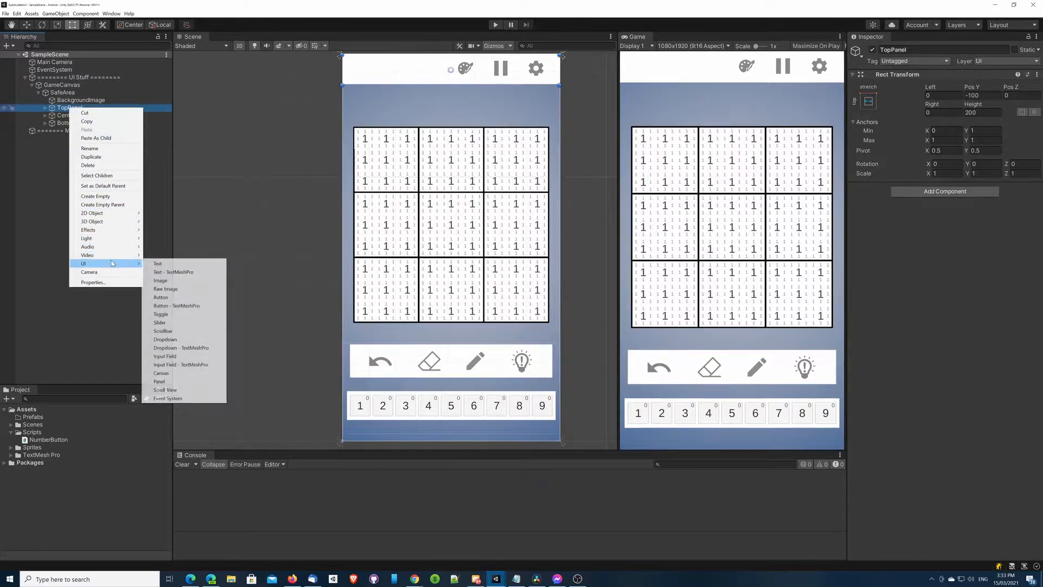
left_click(184, 373)
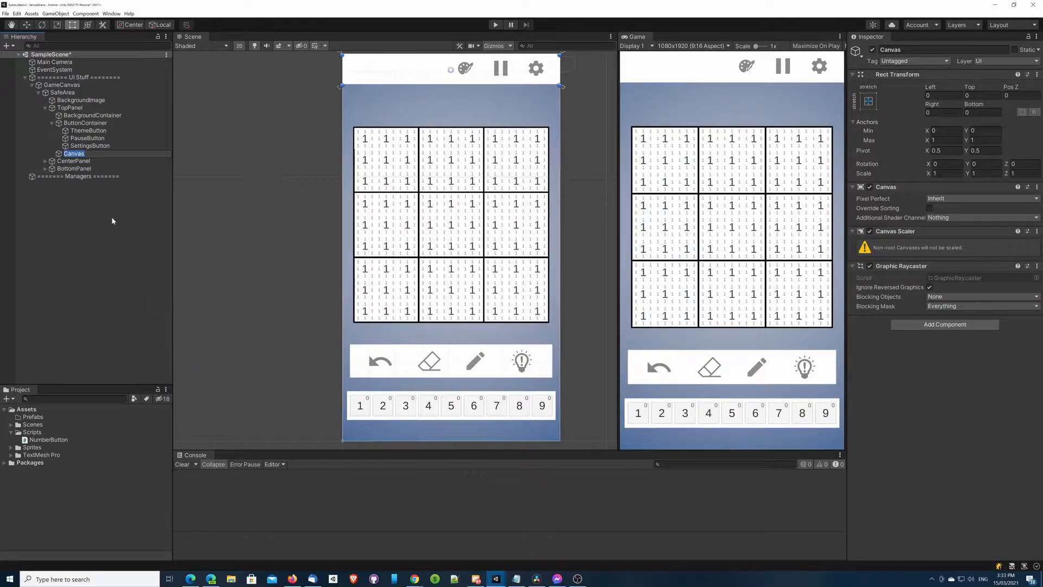
key("Return")
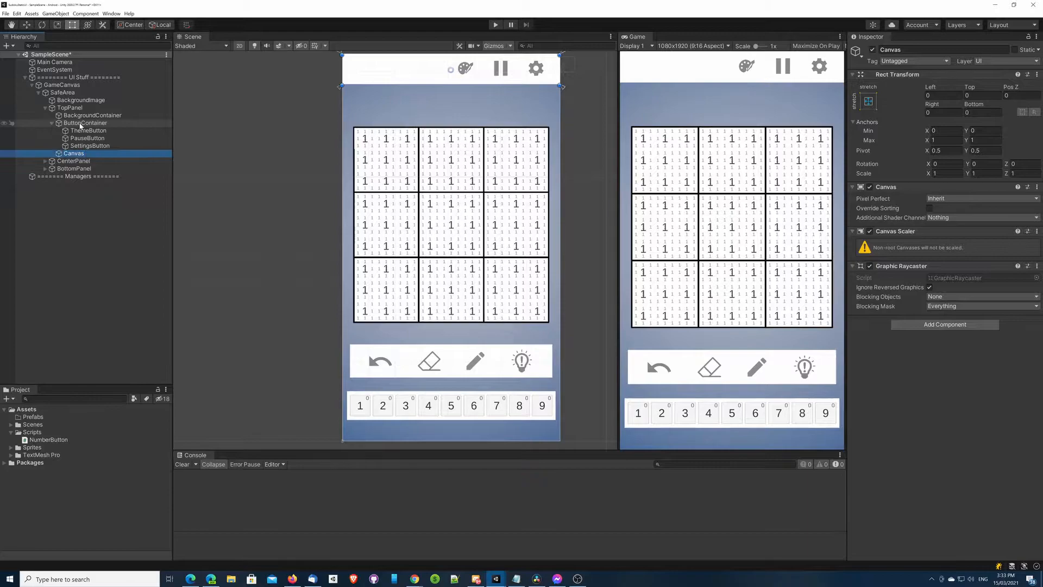
Move BackgroundContainer and ButtonContainer into the new Canvas under TopPanel.
left_click(52, 123)
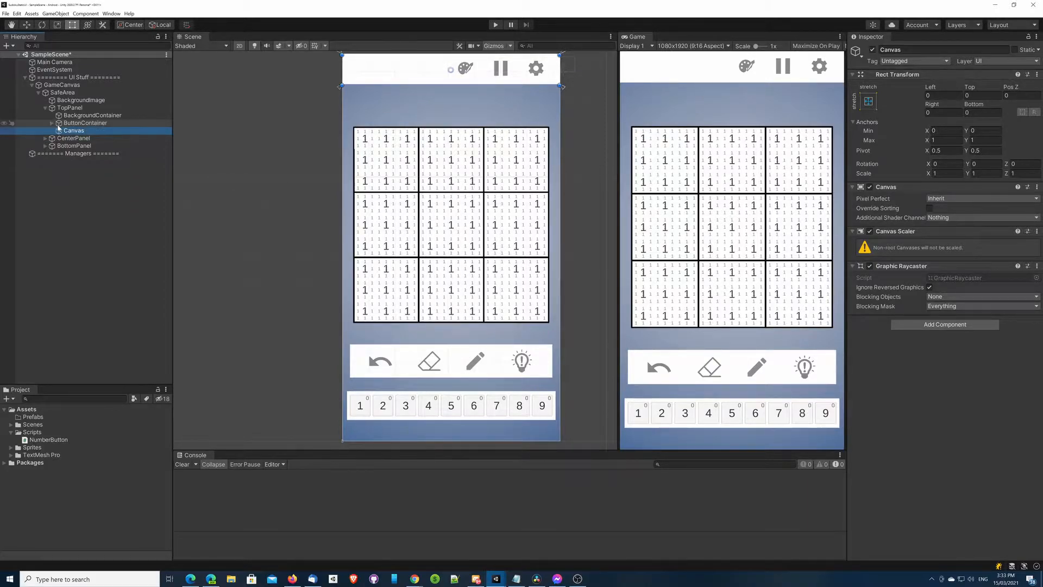
left_click(87, 115)
left_click(86, 124, "ctrl")
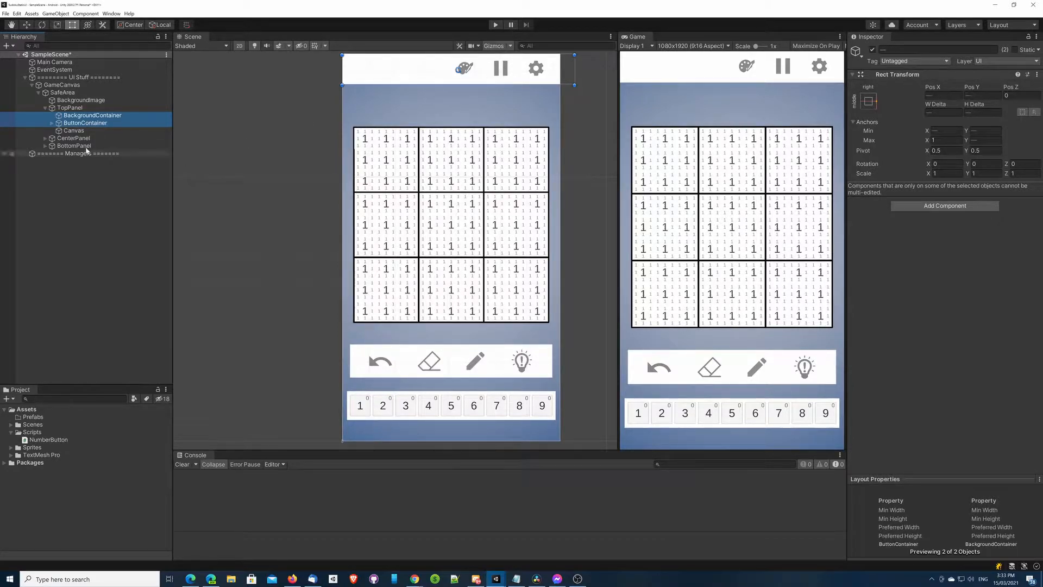
left_click_drag(81, 123, 78, 132)
left_click(73, 116)
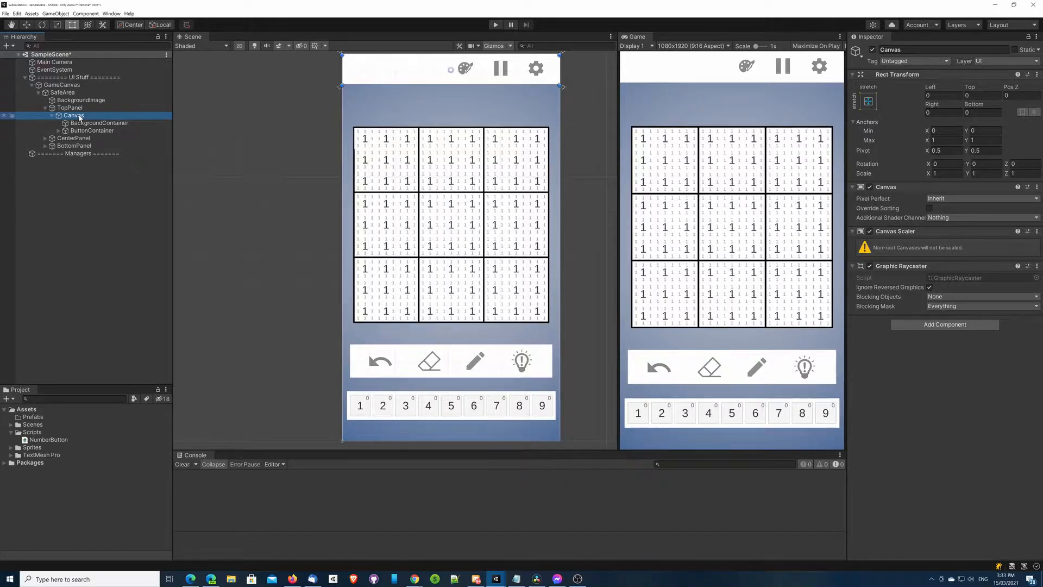
left_click(53, 116)
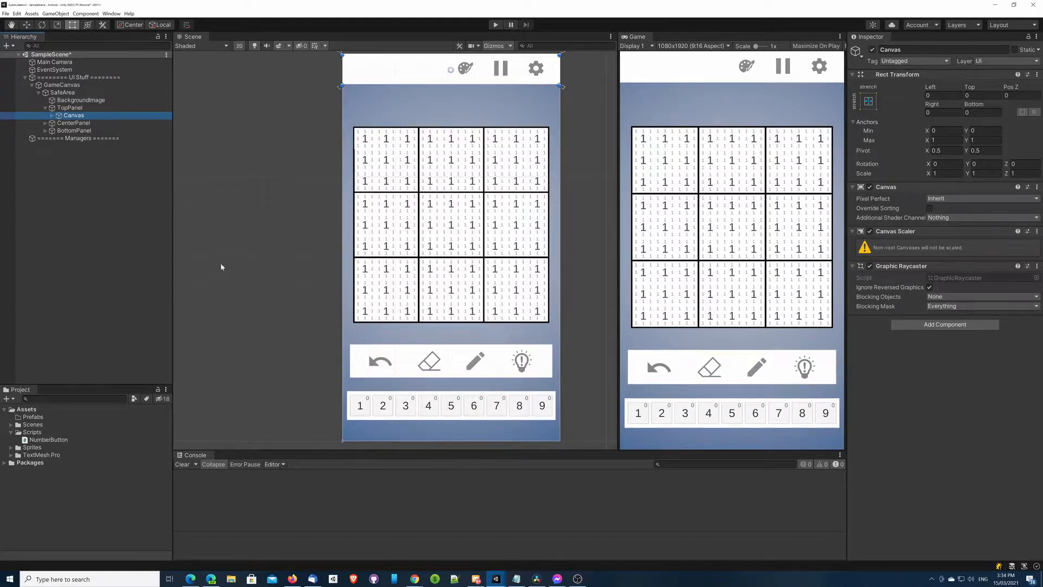
Disable the Grid Layout Group component on the GameObject inside CenterPanel that holds the cell groups.
left_click(46, 124)
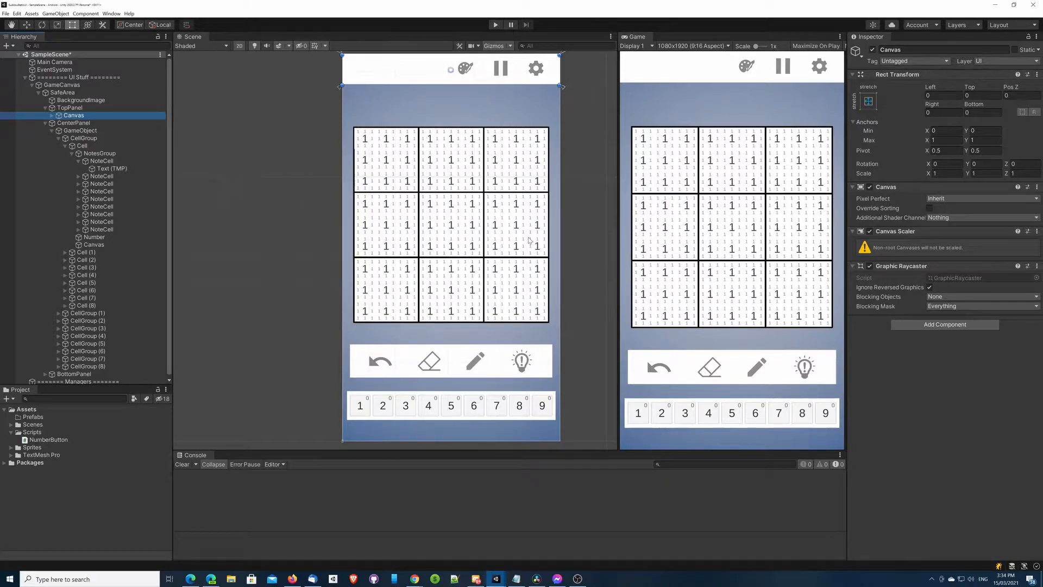
left_click(65, 146)
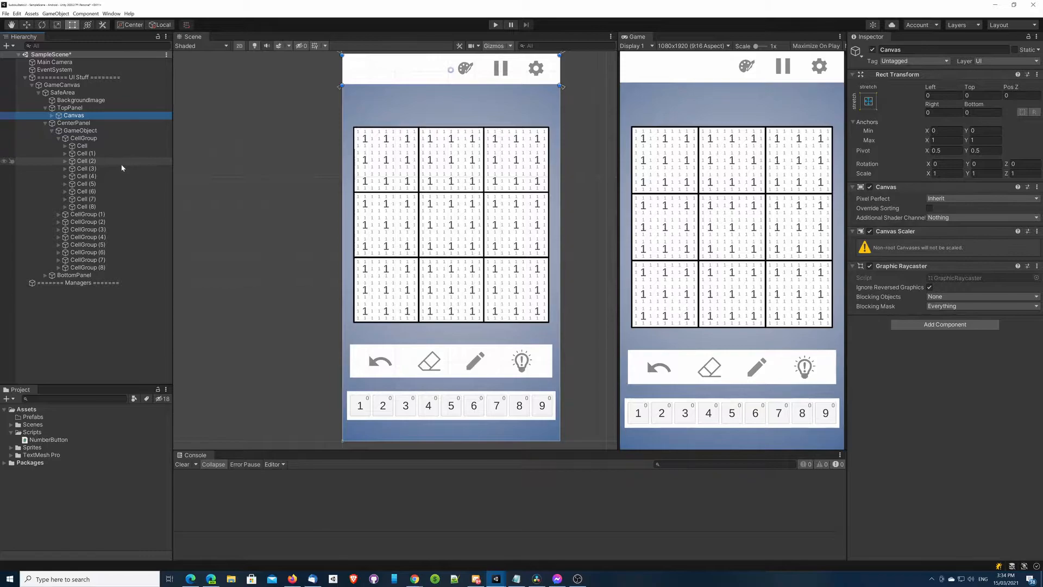
left_click(75, 123)
left_click(80, 131)
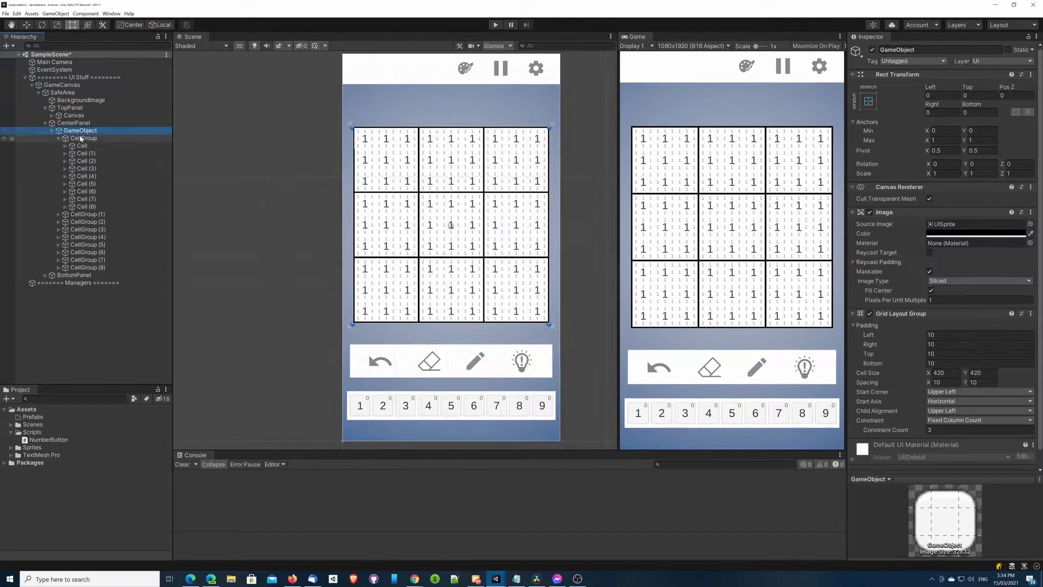
left_click(871, 314)
left_click(870, 314)
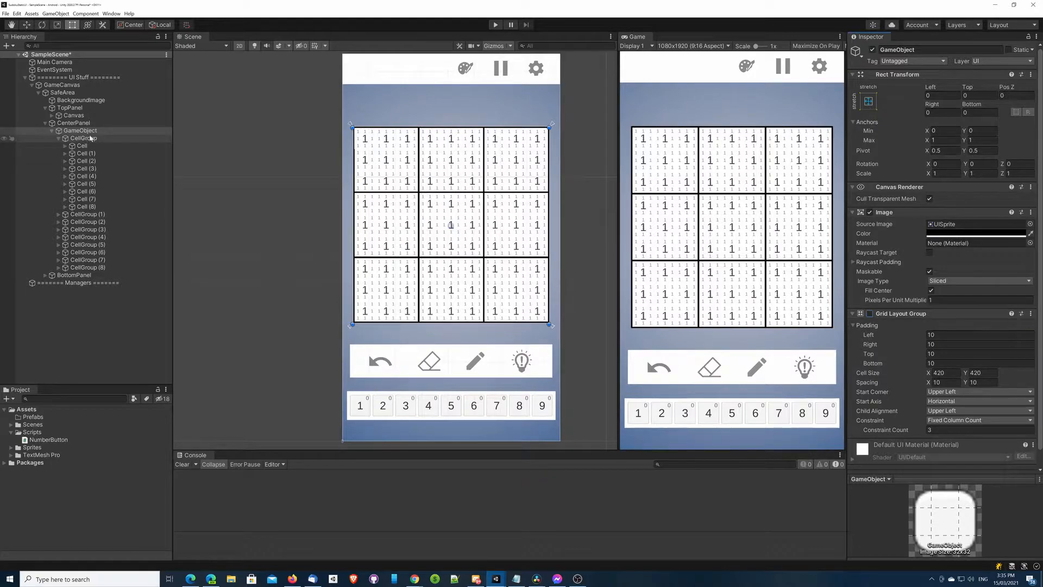
left_click(58, 138)
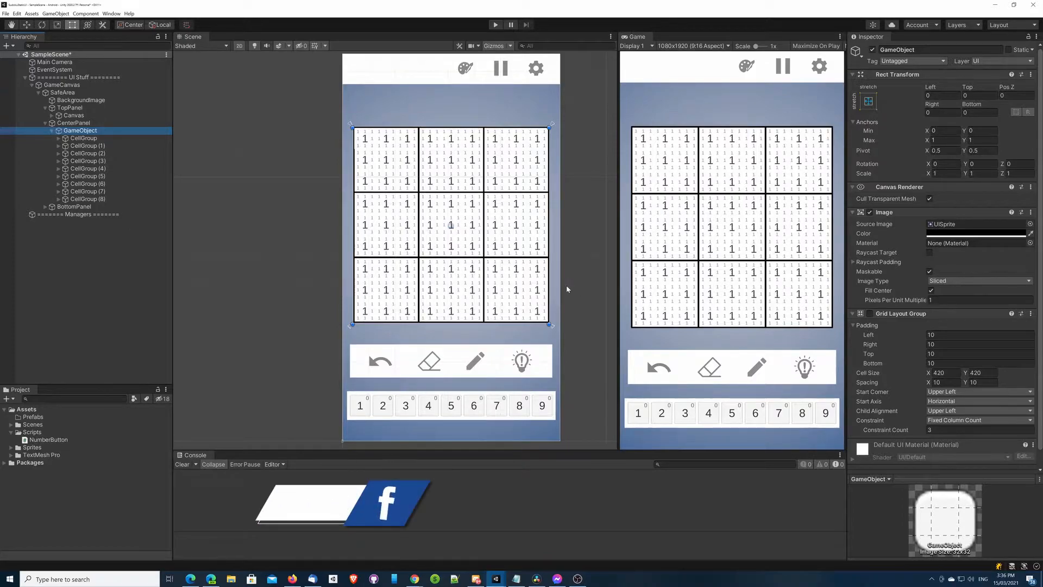
Inspect the first Cell of the first CellGroup, and collapse the CenterPanel and TopPanel hierarchies.
left_click(58, 138)
left_click(64, 146)
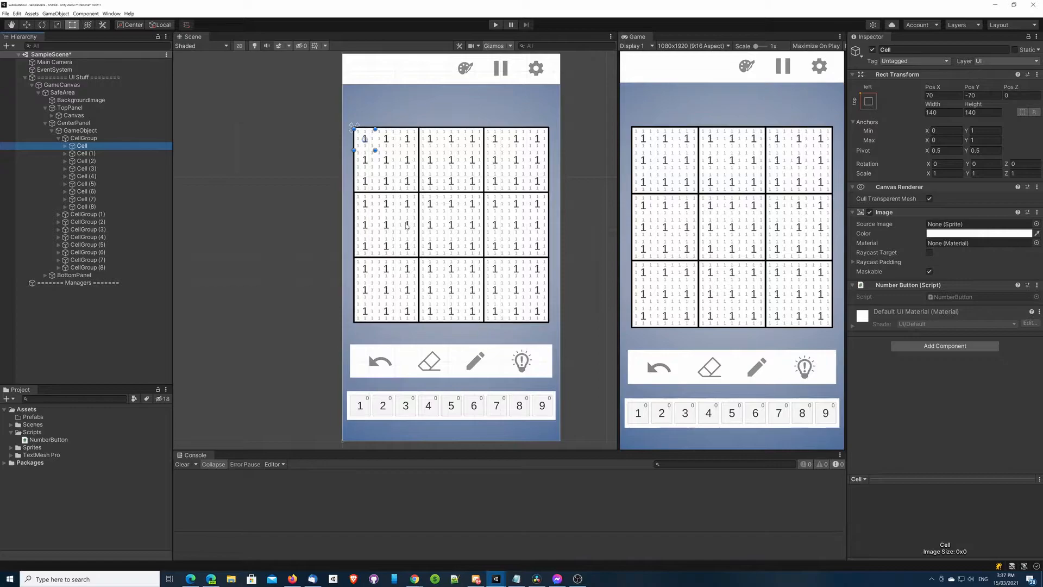
left_click(58, 138)
left_click(51, 131)
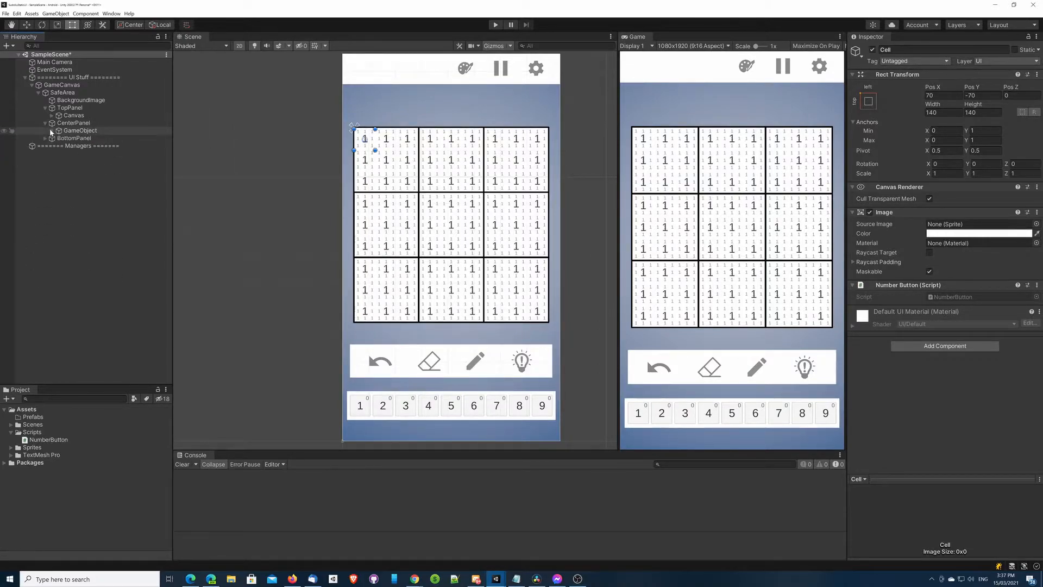
left_click(45, 123)
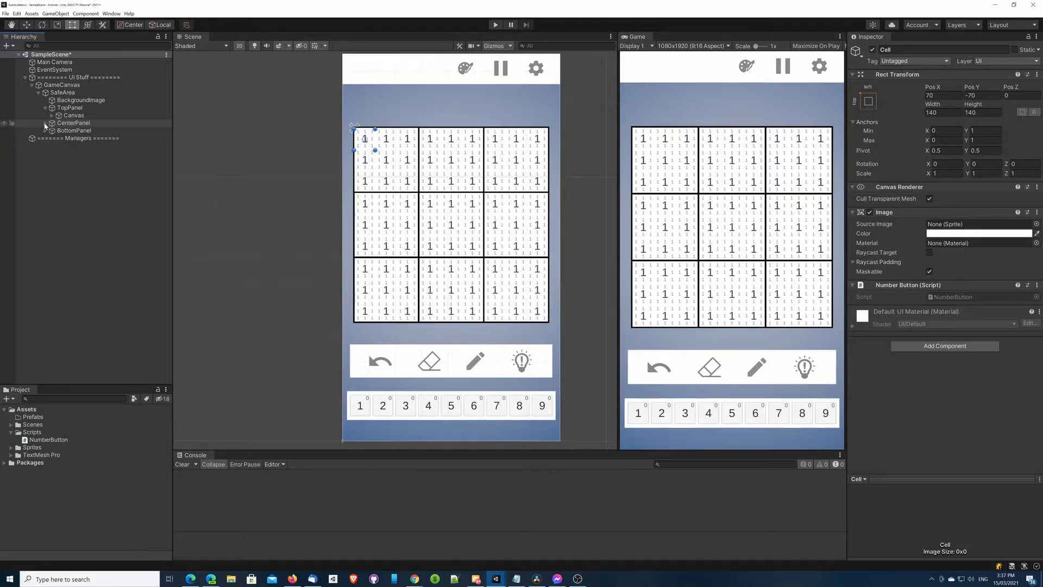
left_click(44, 108)
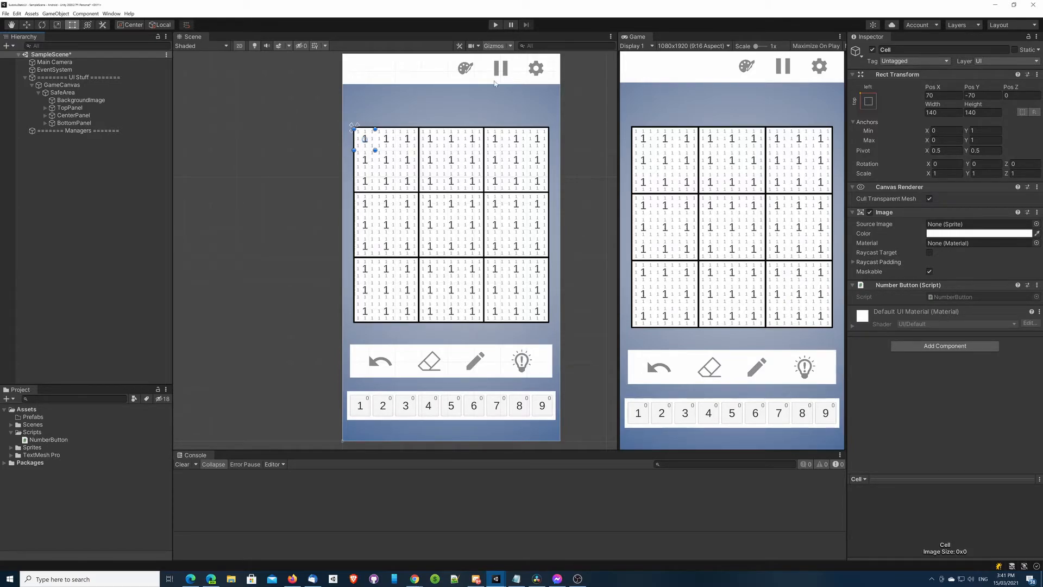
Create a separate Canvas under the UI Stuff object and move BackgroundImage from SafeArea into it.
left_click(60, 92)
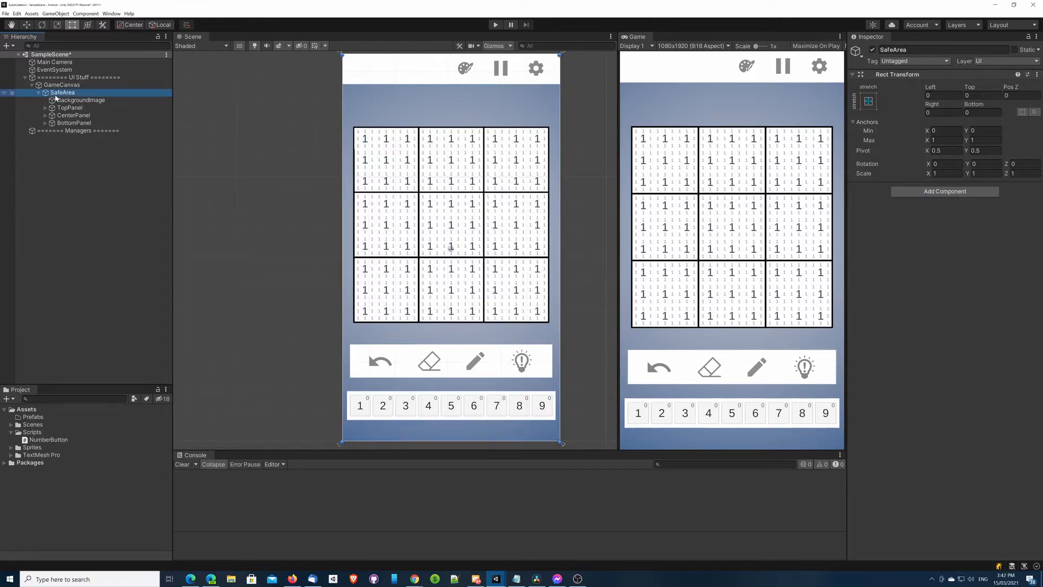
left_click(59, 101)
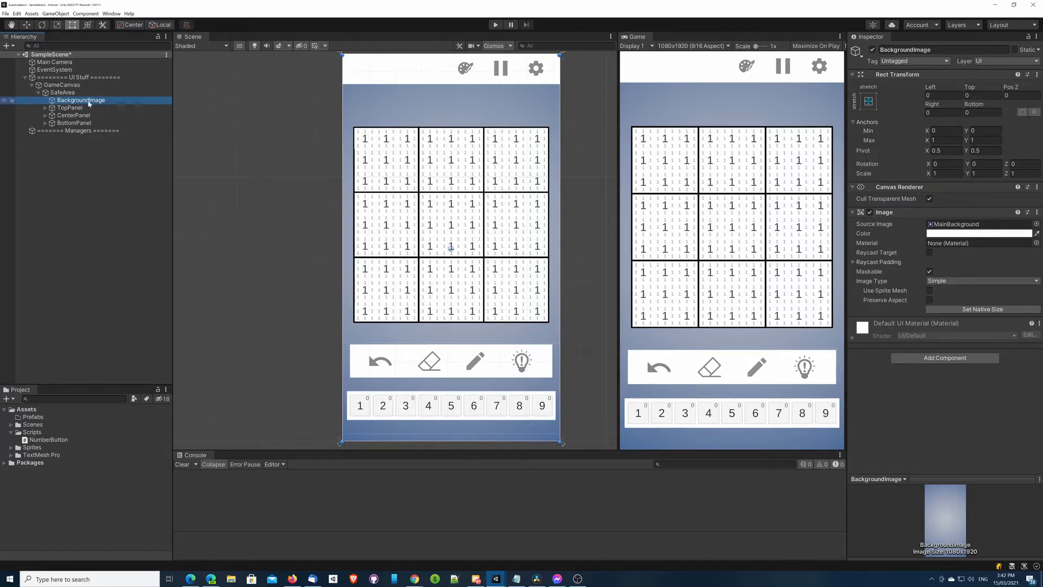
right_click(58, 79)
mouse_move(85, 237)
left_click(153, 343)
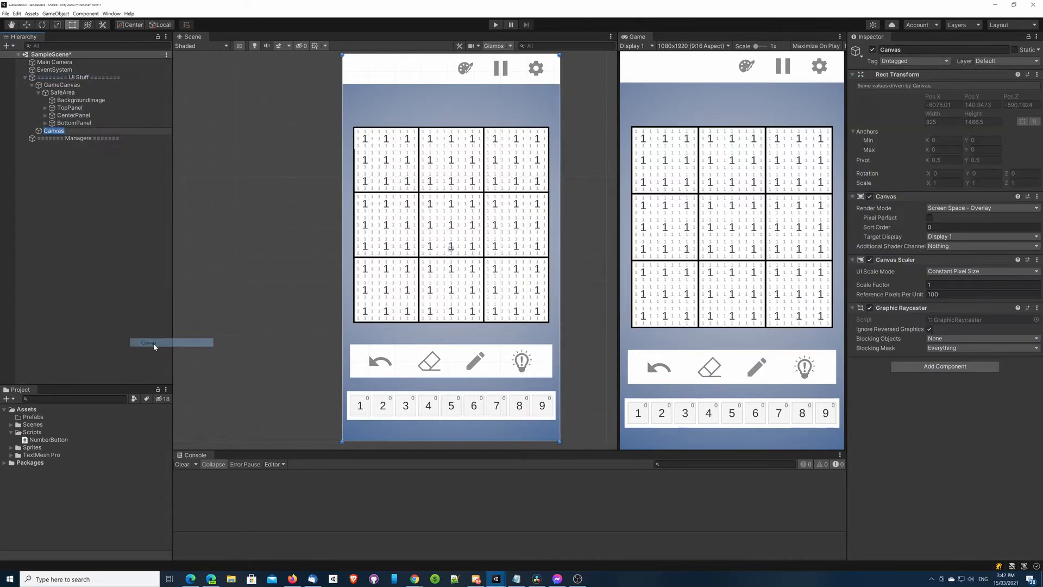
mouse_move(54, 131)
left_mouse_down()
mouse_move(64, 101)
mouse_move(63, 133)
left_mouse_up()
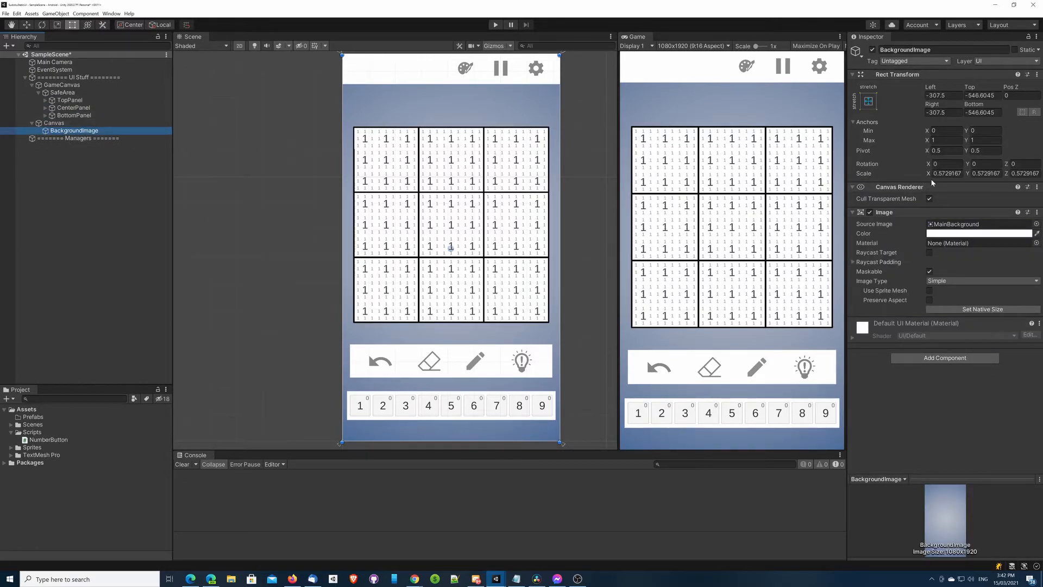
Set the render mode of the Canvas holding BackgroundImage to Screen Space - Camera.
left_click(54, 123)
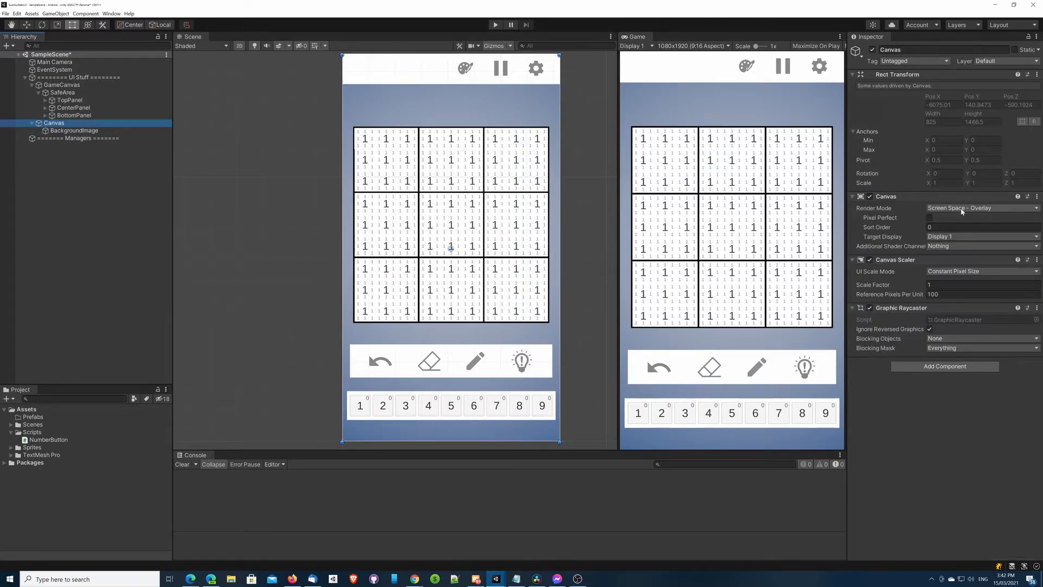
left_click(960, 208)
left_click(964, 226)
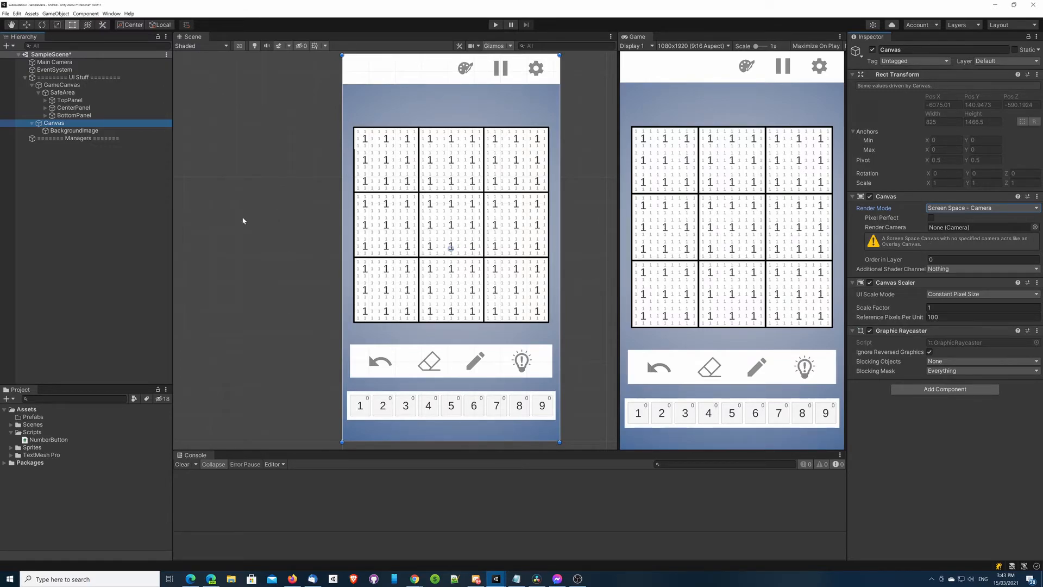
Set the render mode of the Canvas holding BackgroundImage to World Space.
left_click(929, 212)
left_click(949, 235)
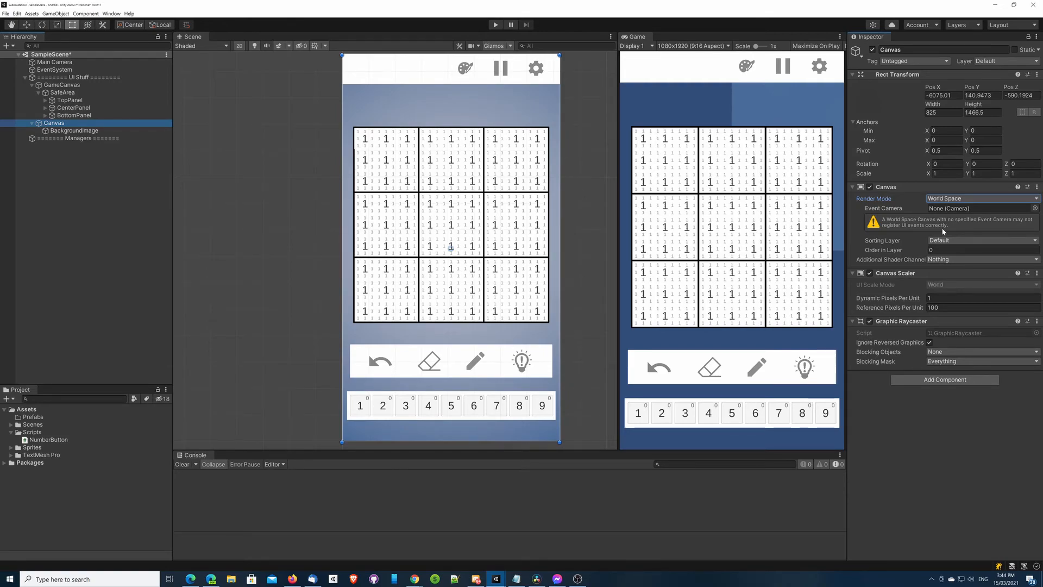
left_click(135, 188)
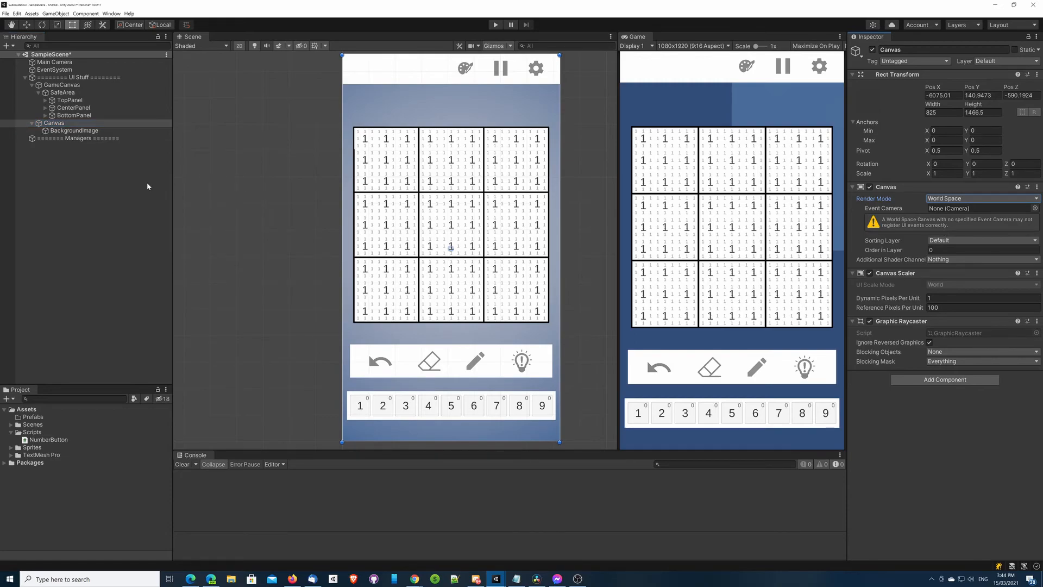